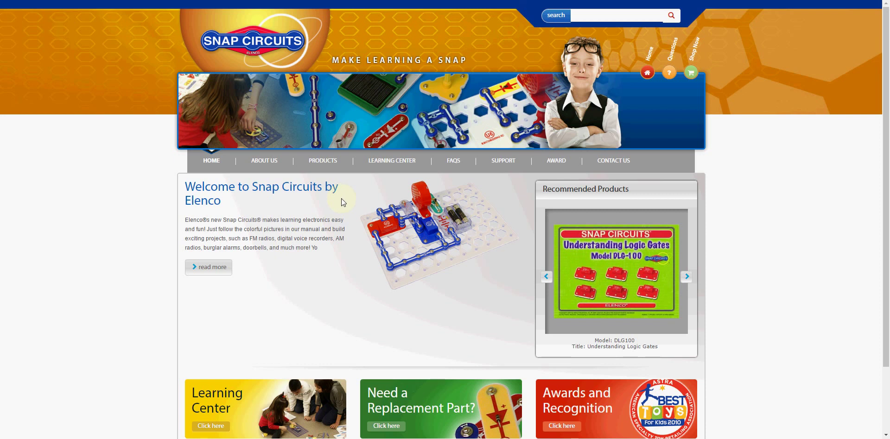
Step: Open the Replacement and Upgrade form from the 'Need a Replacement Part?' banner
mouse_move(399, 168)
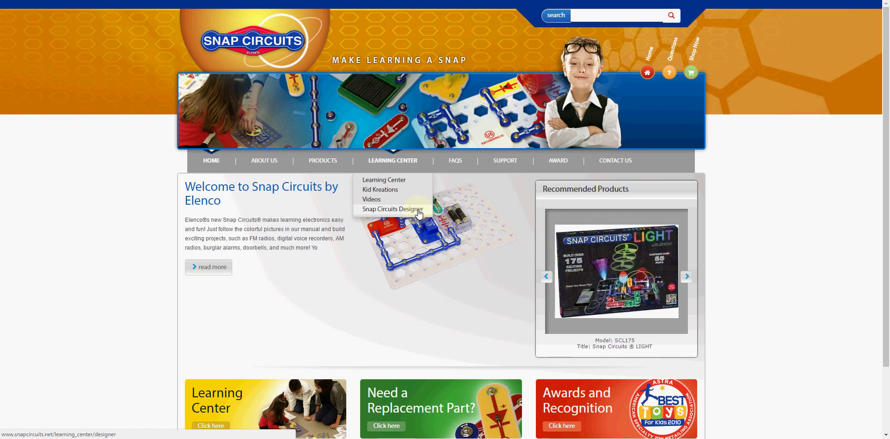
mouse_move(340, 168)
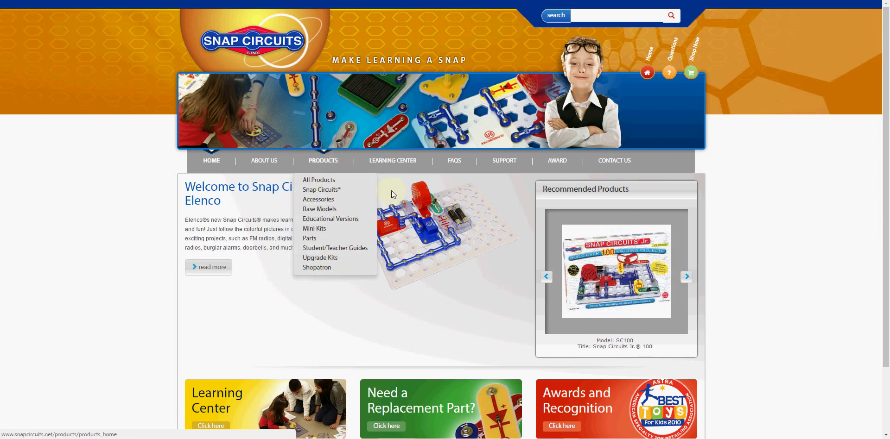
mouse_move(498, 170)
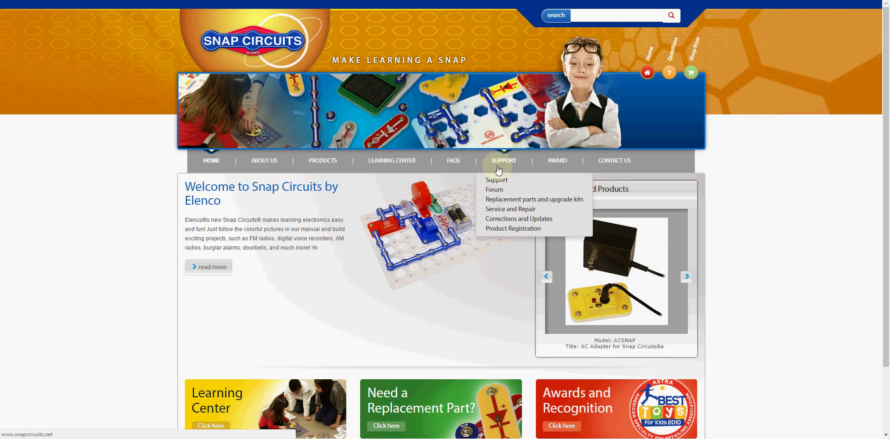
scroll(432, 246, "down", 2)
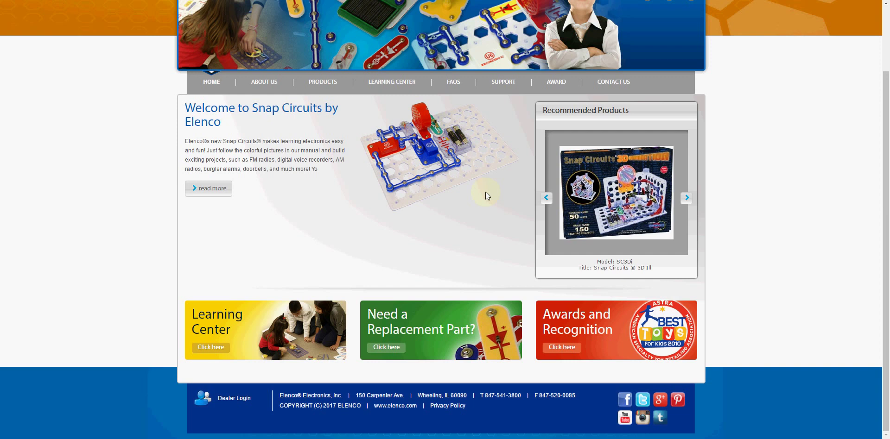
mouse_move(505, 88)
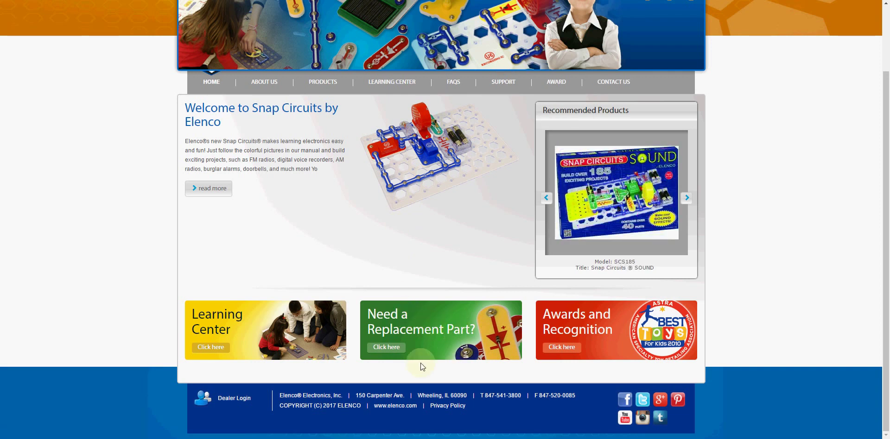
left_click(403, 359)
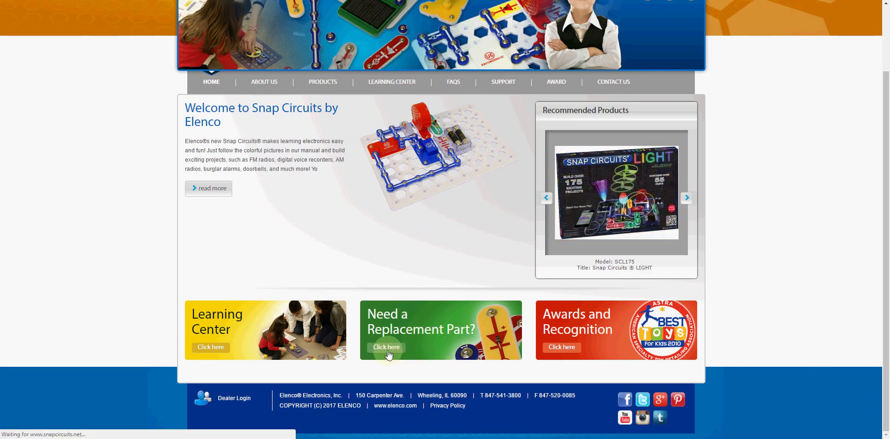
Step: Highlight the free replacement parts explanation on the form, then clear the highlight
scroll(345, 265, "down", 2)
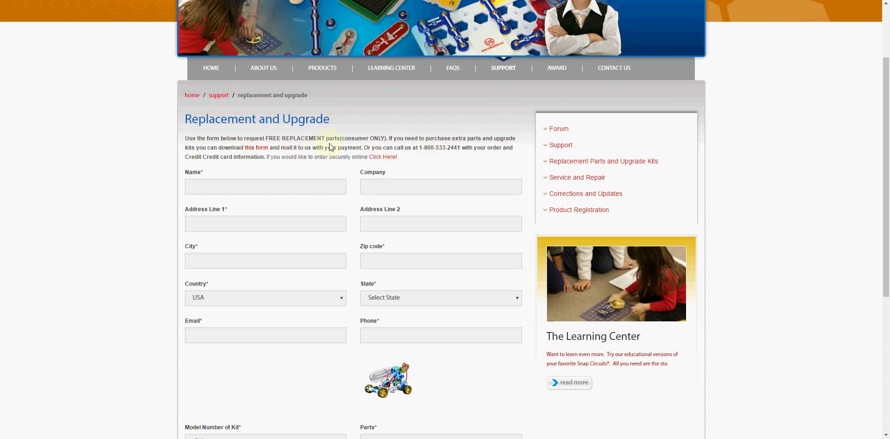
left_click_drag(340, 138, 393, 148)
left_click(410, 162)
Step: Choose SC750 in the Model Number of Kit dropdown
scroll(298, 337, "down", 5)
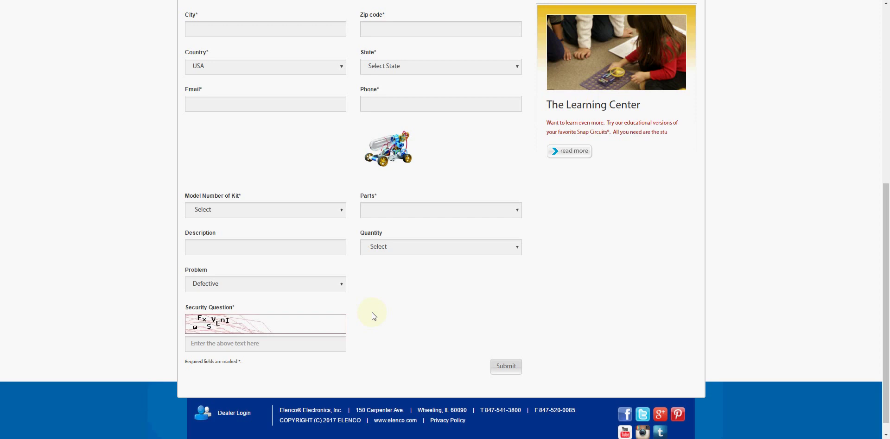
left_click(284, 217)
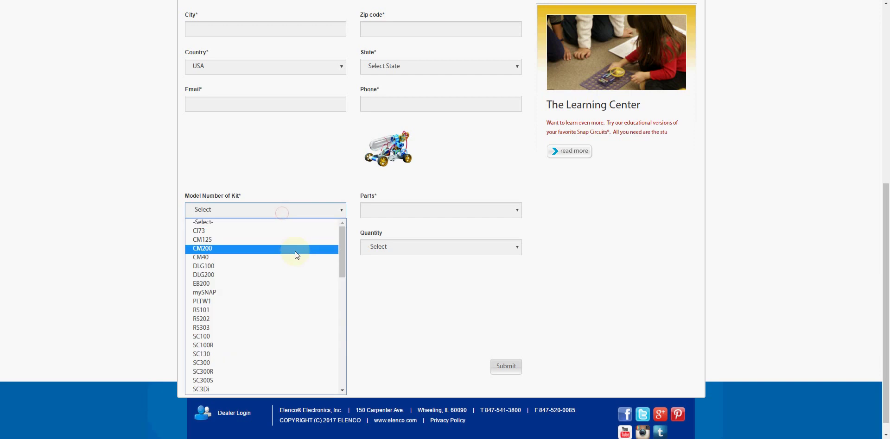
scroll(296, 251, "down", 4)
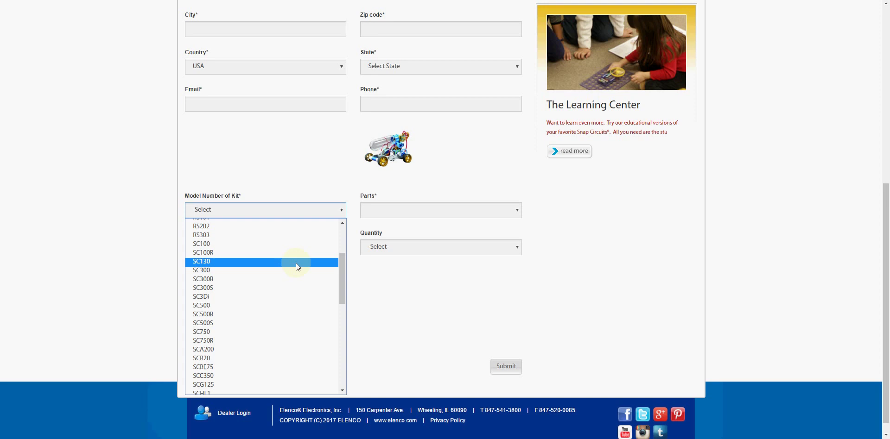
left_click(248, 332)
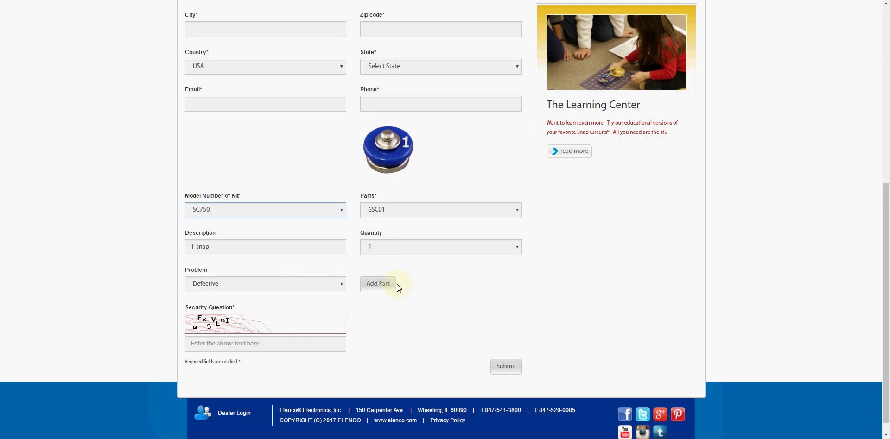
Step: Select part 6SC07 (7-snap), keep quantity 1, and bring up the Problem choices
left_click(423, 215)
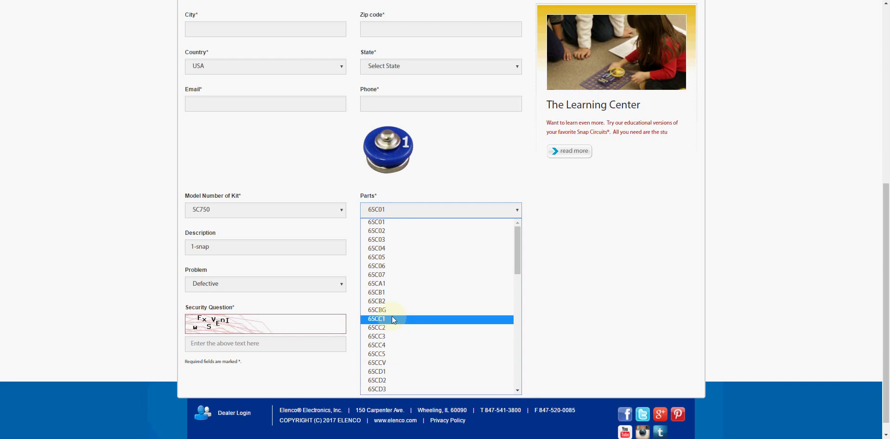
left_click(394, 276)
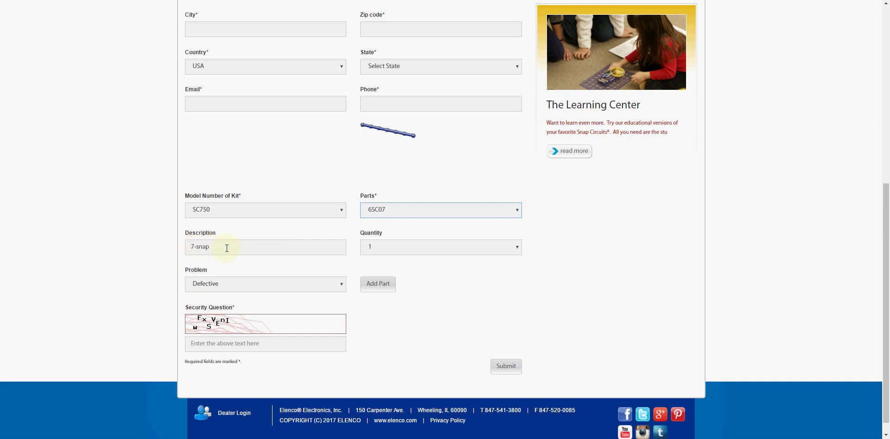
left_click(386, 250)
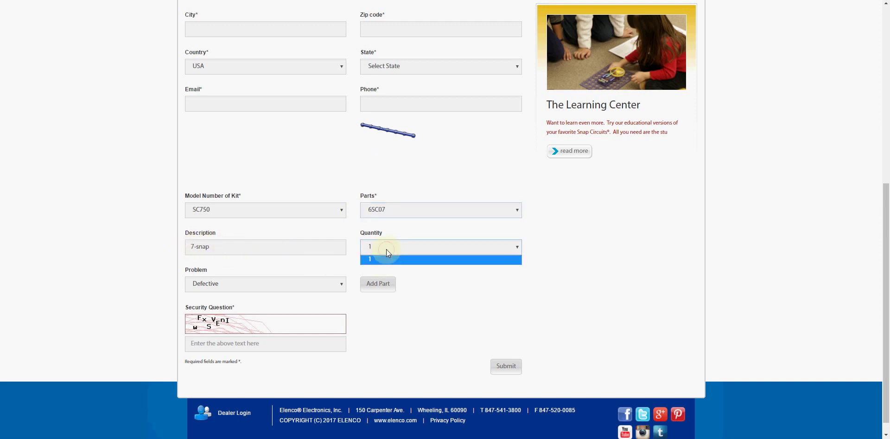
left_click(386, 250)
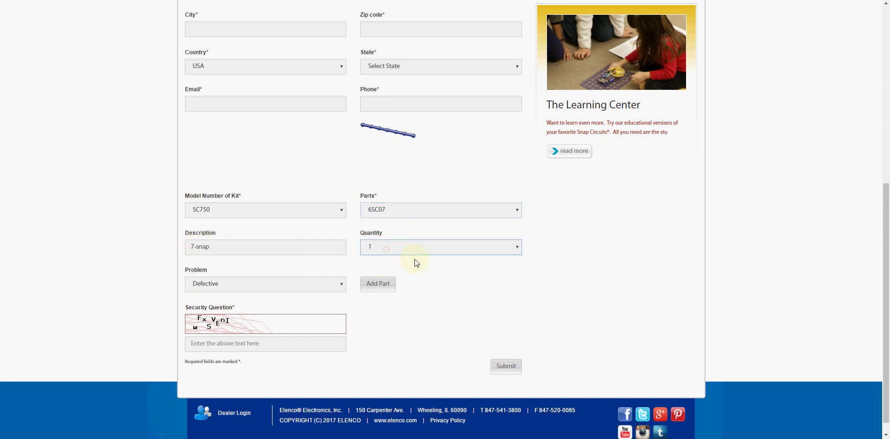
left_click(319, 287)
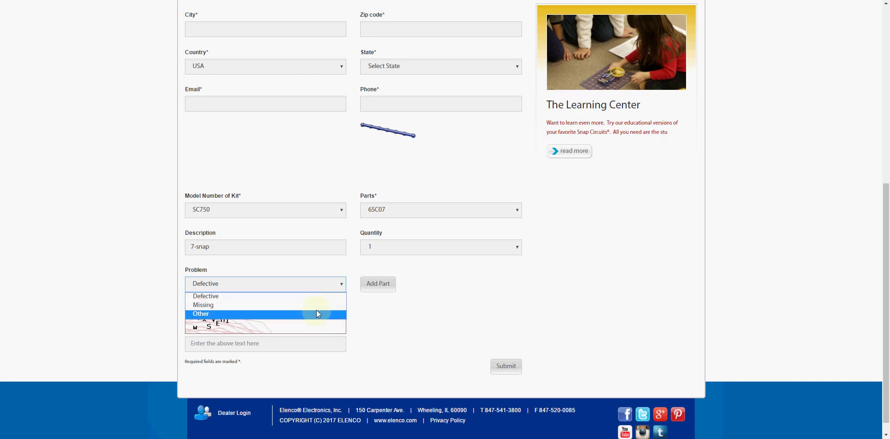
Step: Add the 7-snap 6SC07 as Defective and acknowledge the confirmation
left_click(419, 329)
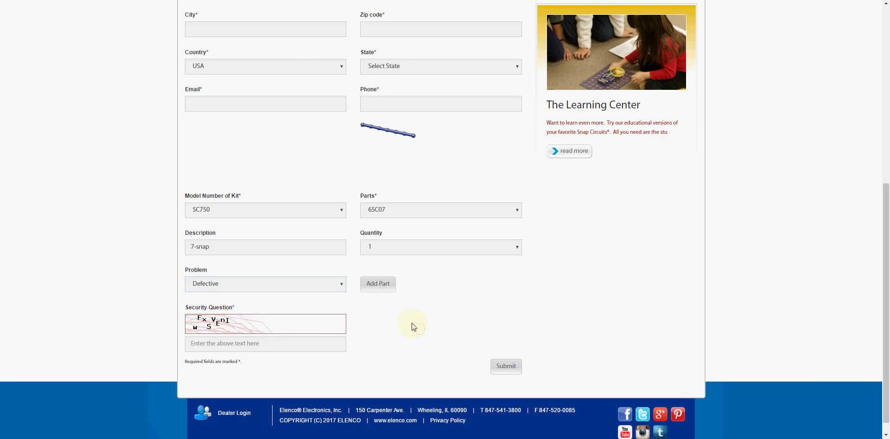
left_click(378, 285)
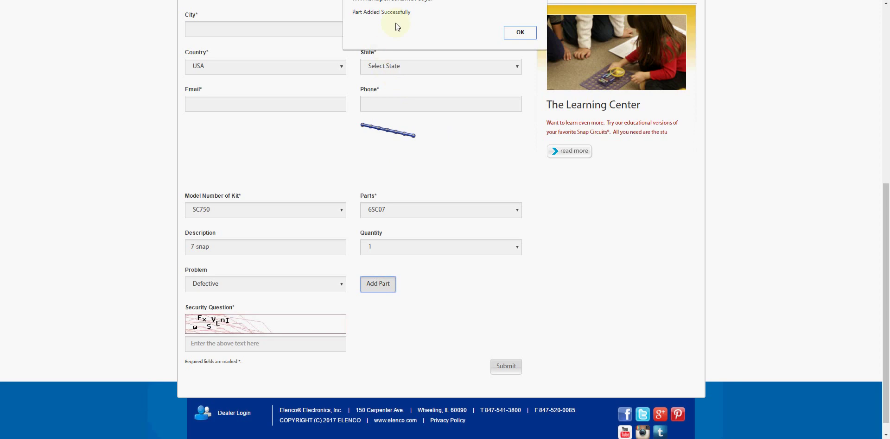
left_click(520, 32)
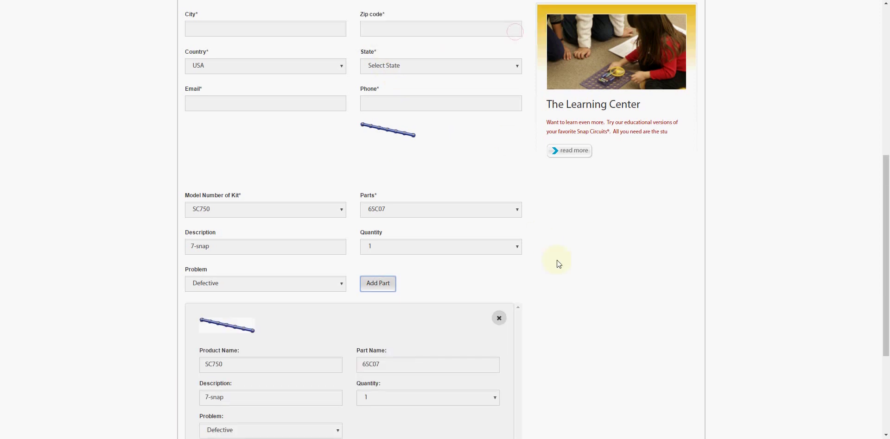
Step: Select the 470uF capacitor 6SCC5 and add it to the request
scroll(558, 260, "down", 1)
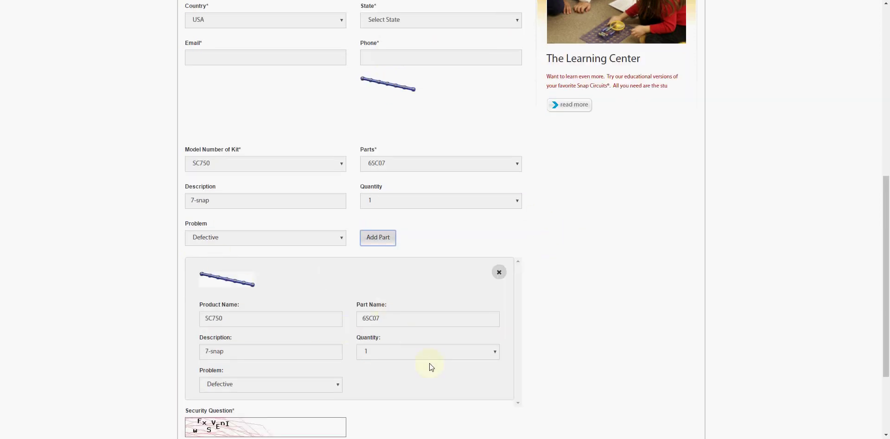
left_click(506, 162)
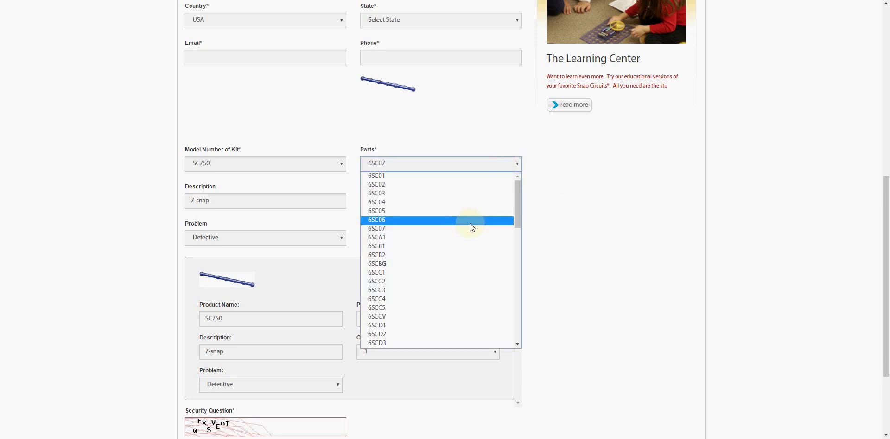
left_click(403, 308)
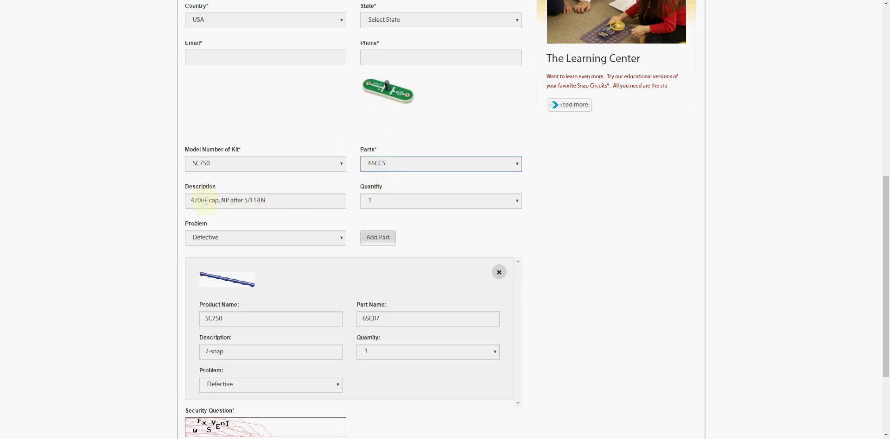
left_click(395, 239)
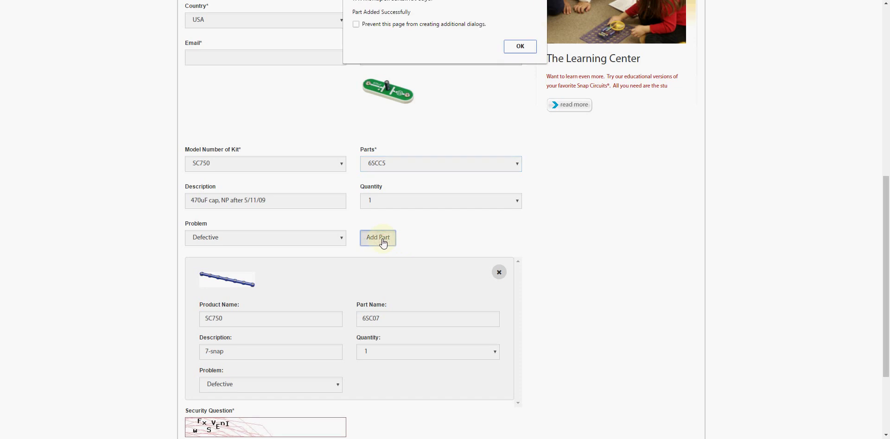
Step: Add motor 6SCM1, quantity 1, Defective, to the request and acknowledge the confirmation
left_click(521, 46)
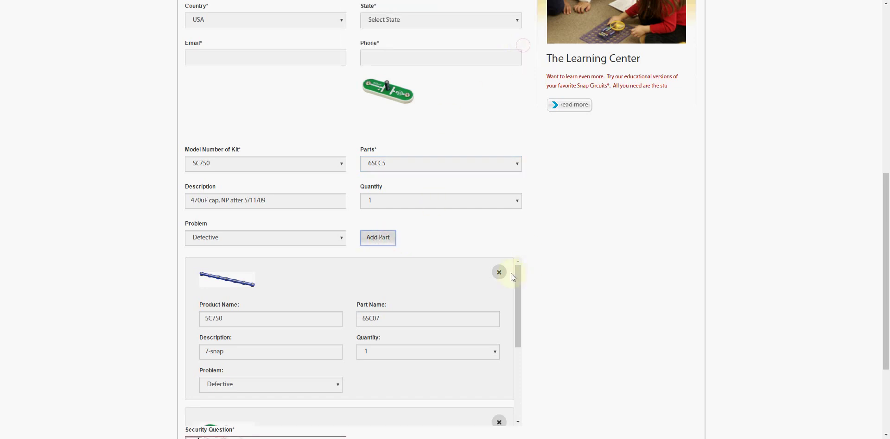
left_click(423, 166)
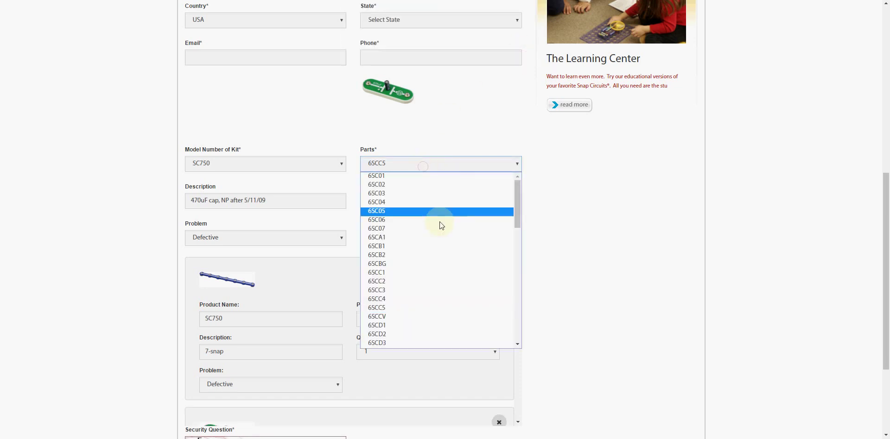
scroll(439, 235, "down", 5)
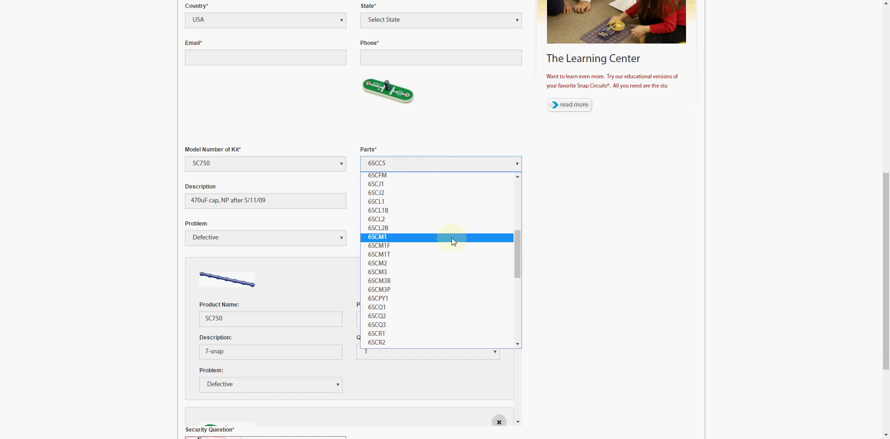
left_click(393, 238)
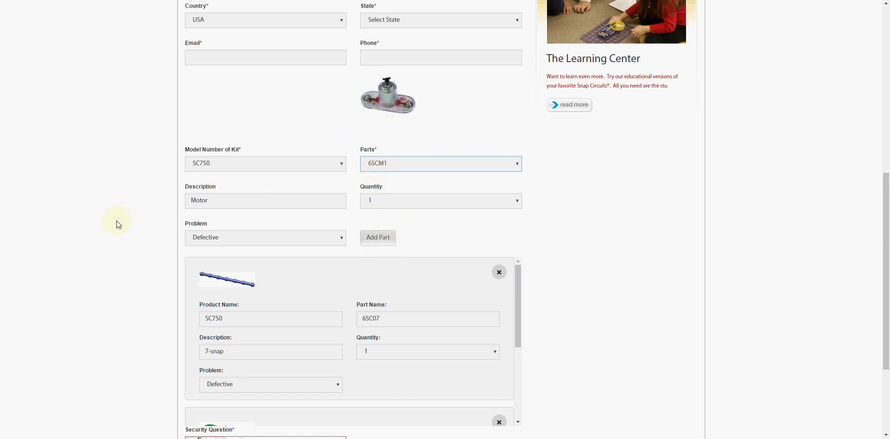
left_click(381, 242)
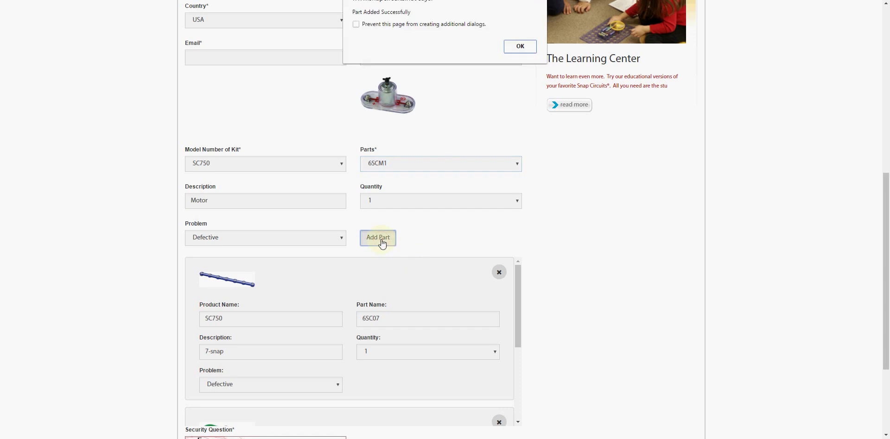
left_click(519, 46)
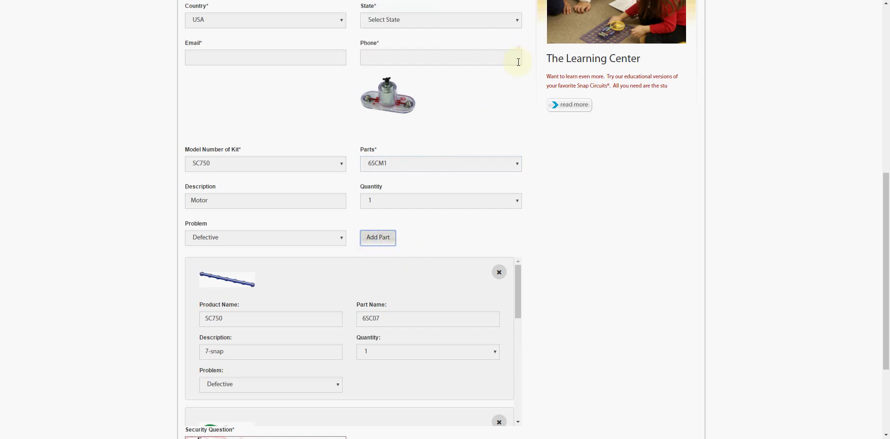
scroll(572, 237, "down", 3)
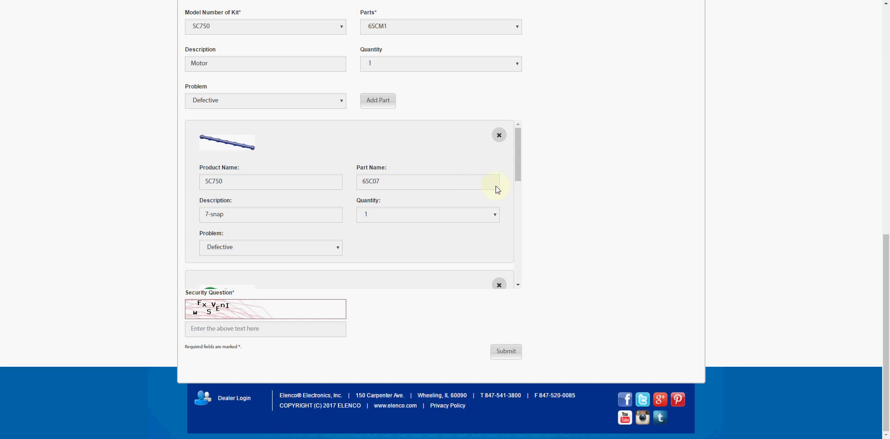
left_click_drag(515, 174, 513, 277)
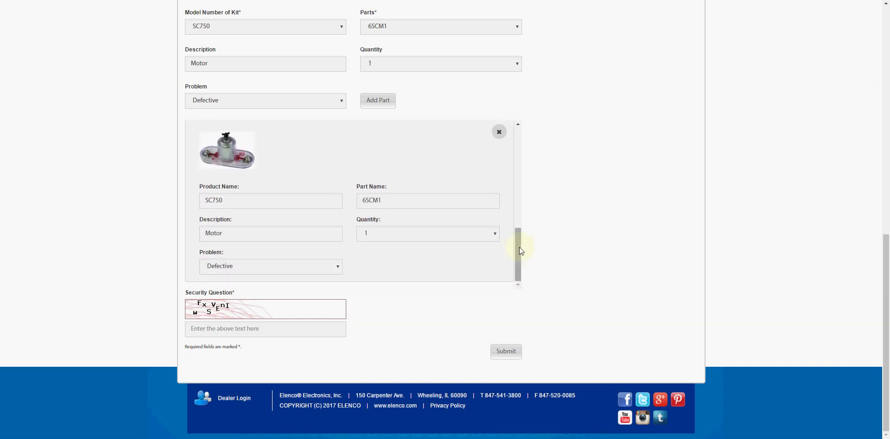
left_click_drag(519, 247, 522, 141)
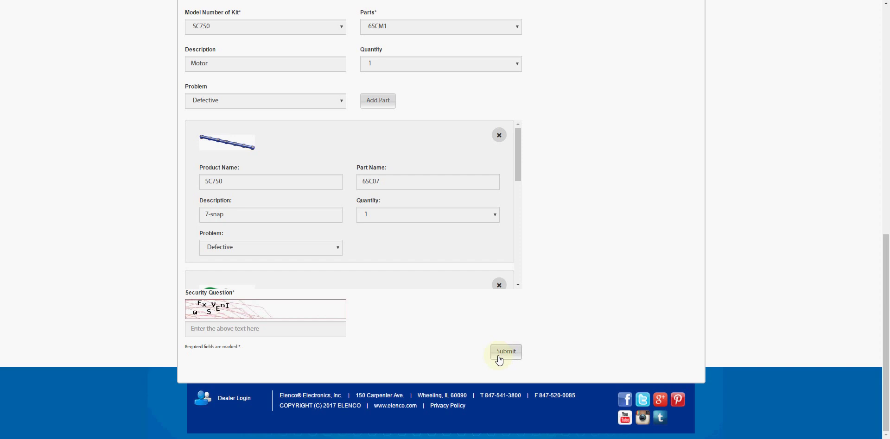
scroll(564, 305, "up", 2)
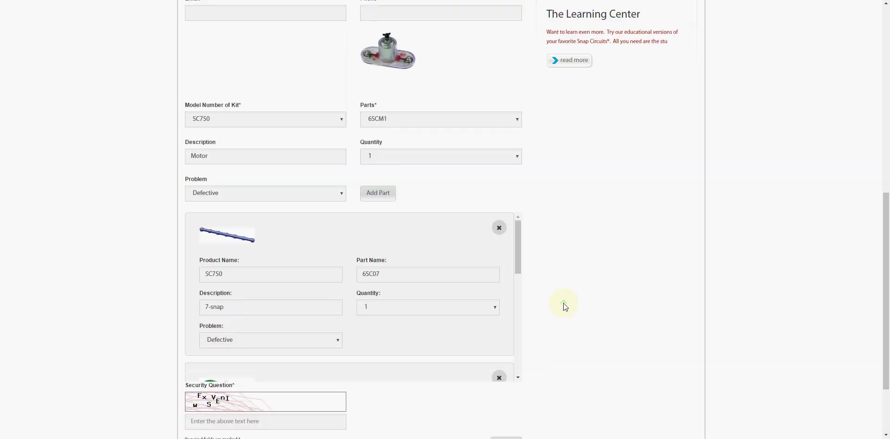